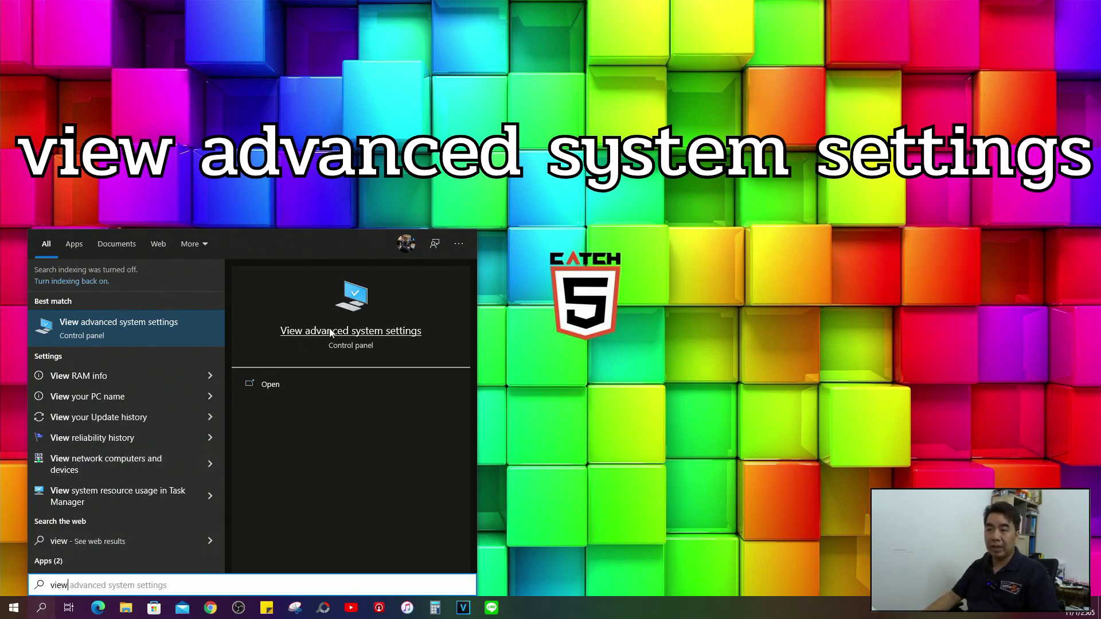
# Find and open the advanced system settings, and display the System Protection settings.
pyautogui.write('ad')
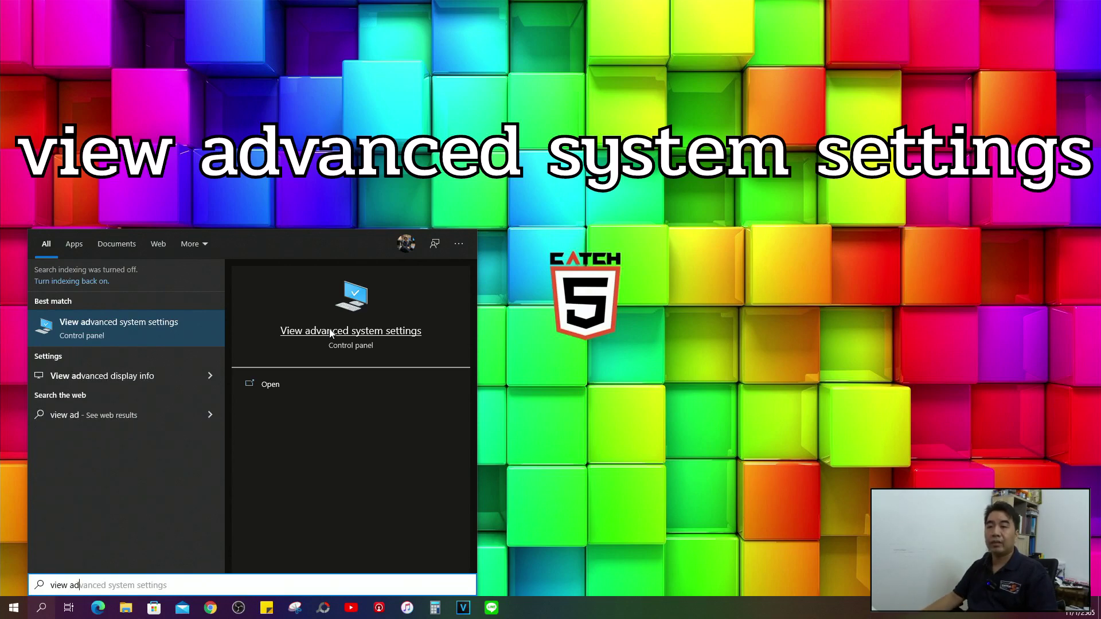
pyautogui.click(368, 334)
pyautogui.moveTo(284, 138); pyautogui.dragTo(442, 165)
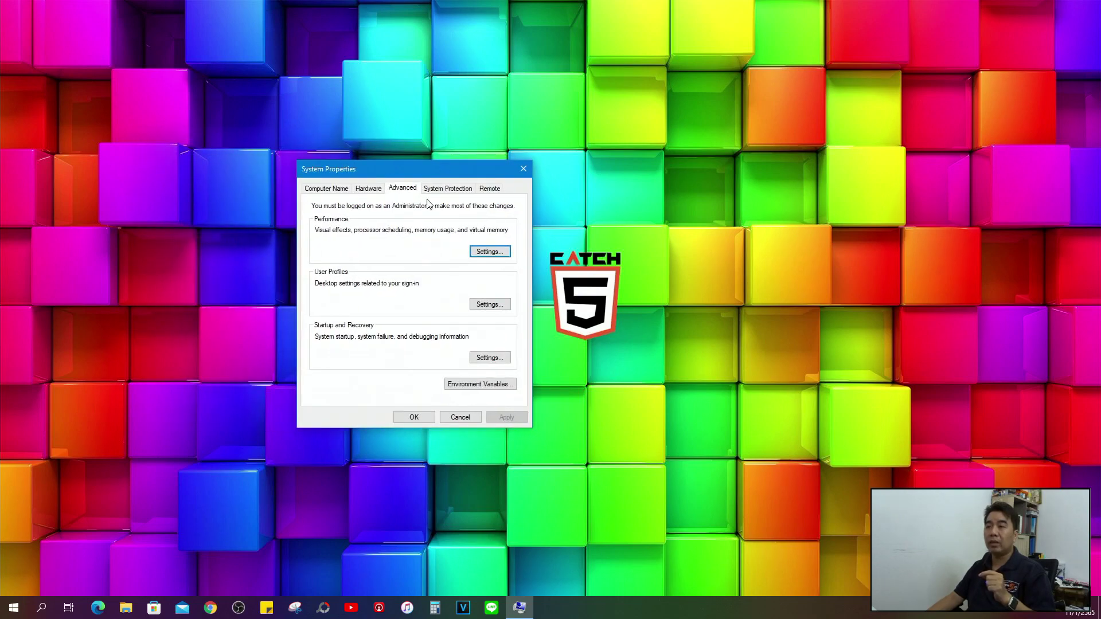
pyautogui.click(459, 197)
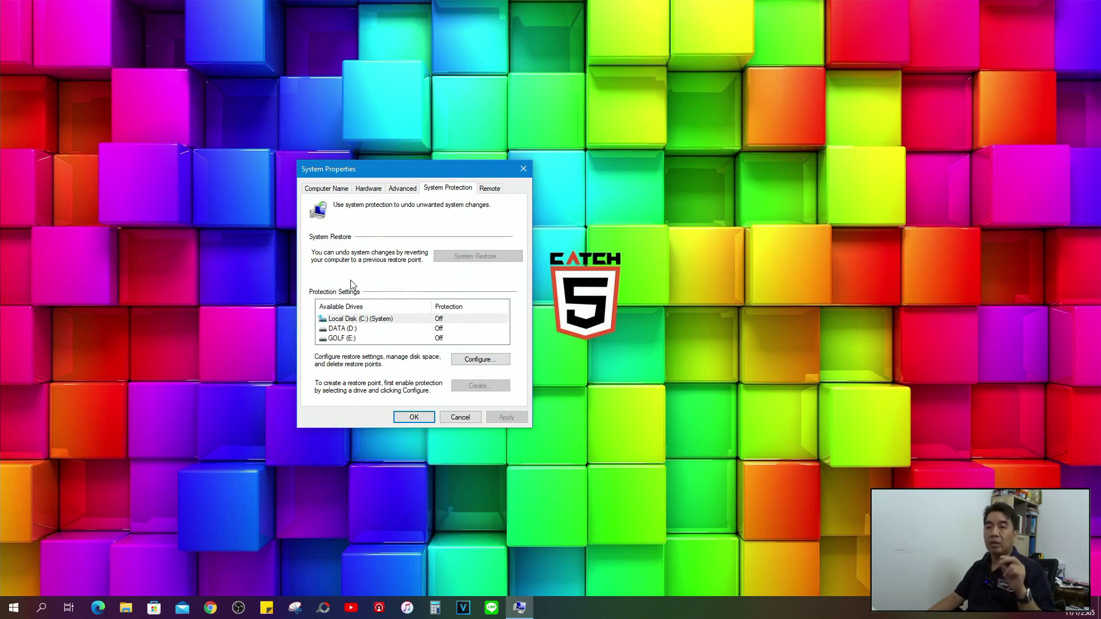
# Turn on system protection for Local Disk (C:) and apply the setting.
pyautogui.click(368, 323)
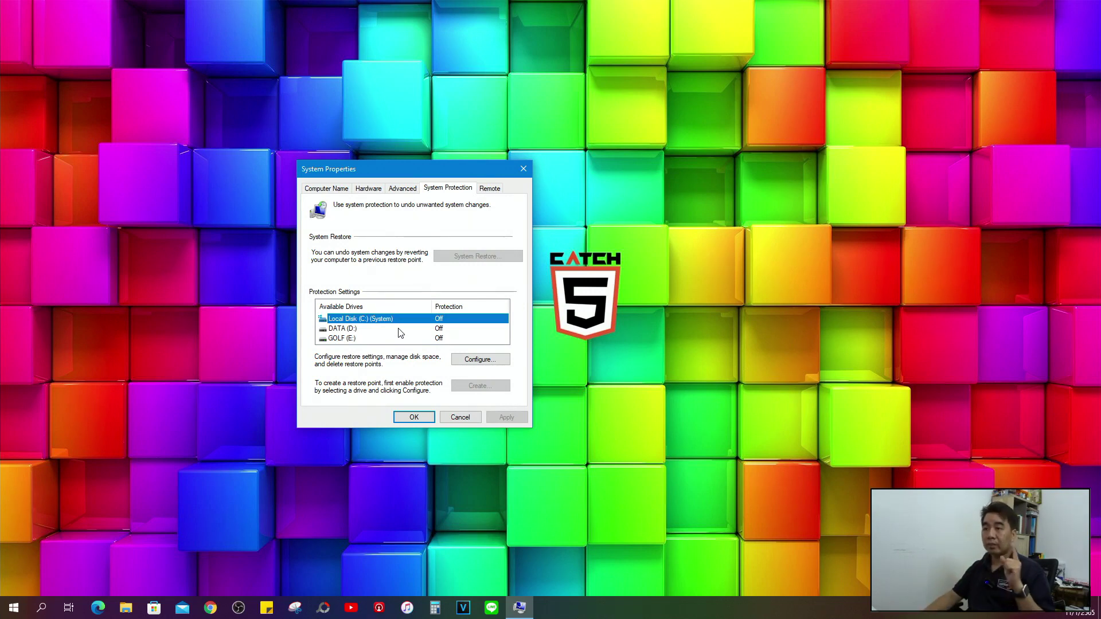
pyautogui.click(476, 360)
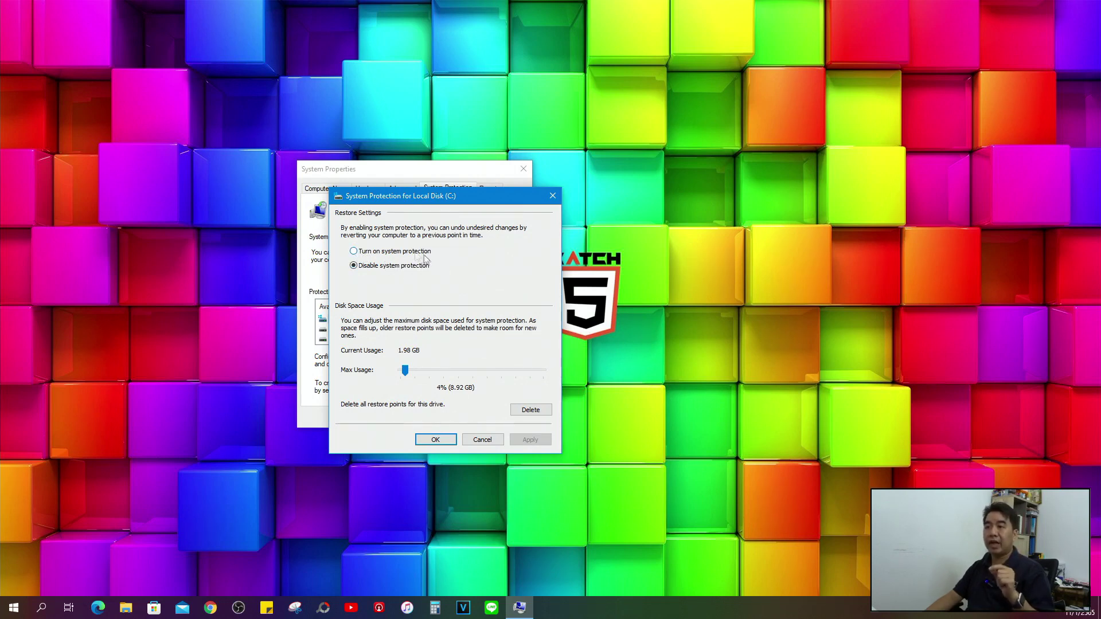
pyautogui.click(354, 252)
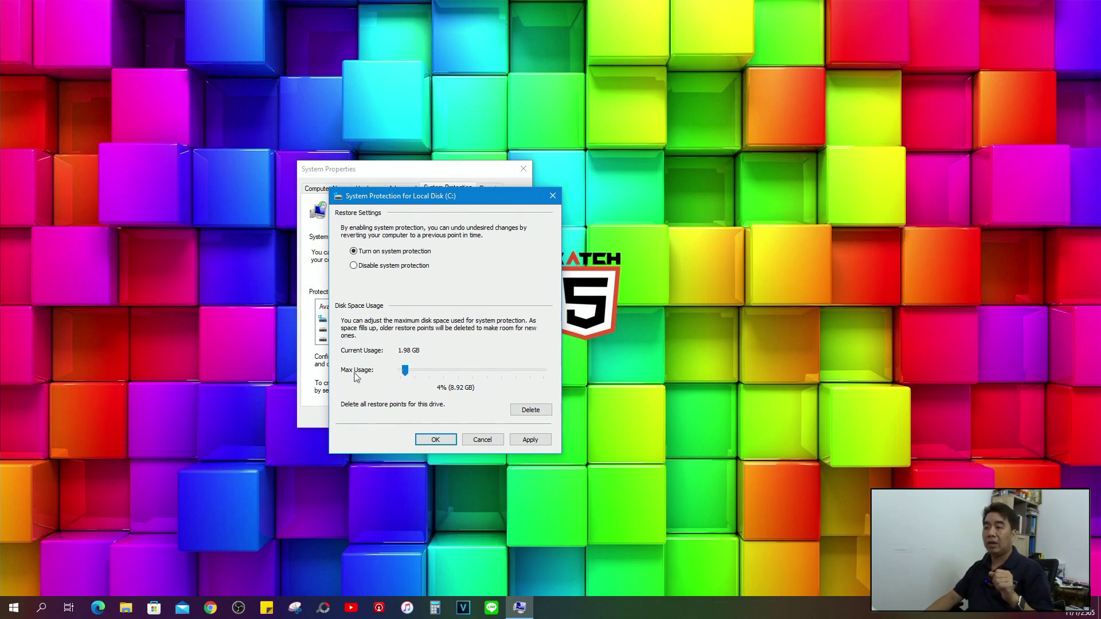
pyautogui.click(525, 443)
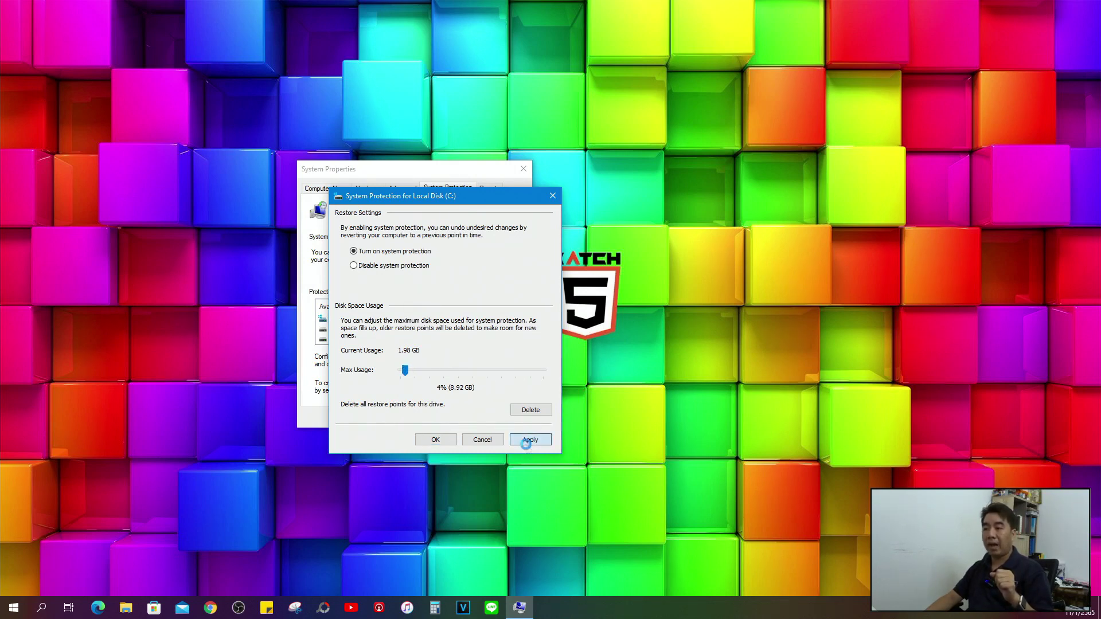
pyautogui.click(437, 440)
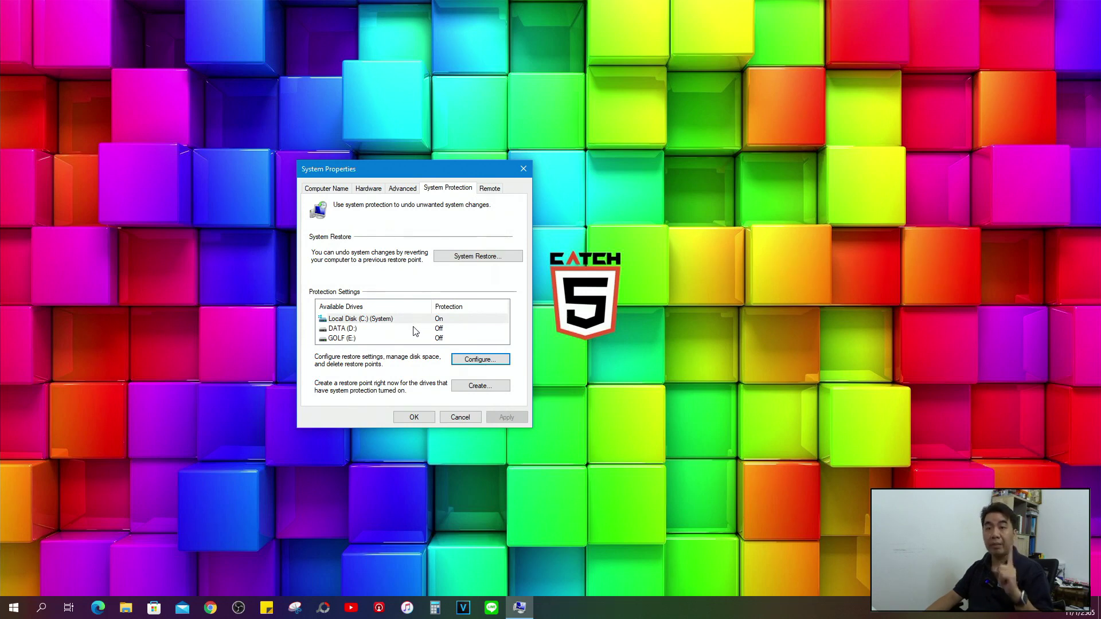
# Create a restore point described as "Windows 10_V1_2022_01" and dismiss the completion notice.
pyautogui.click(482, 390)
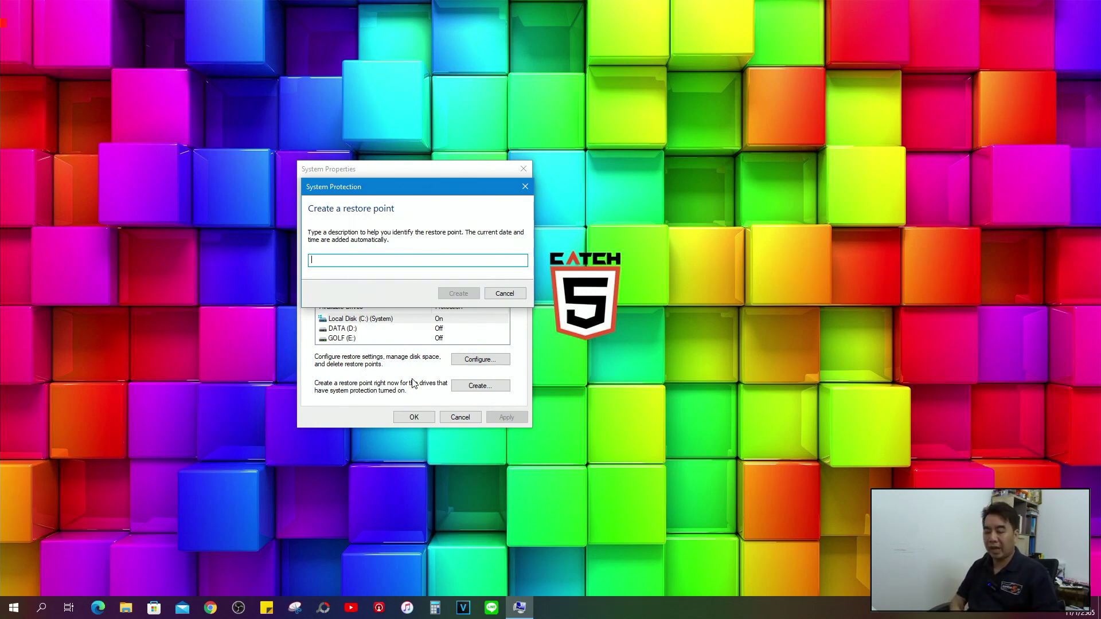
pyautogui.write('Wi')
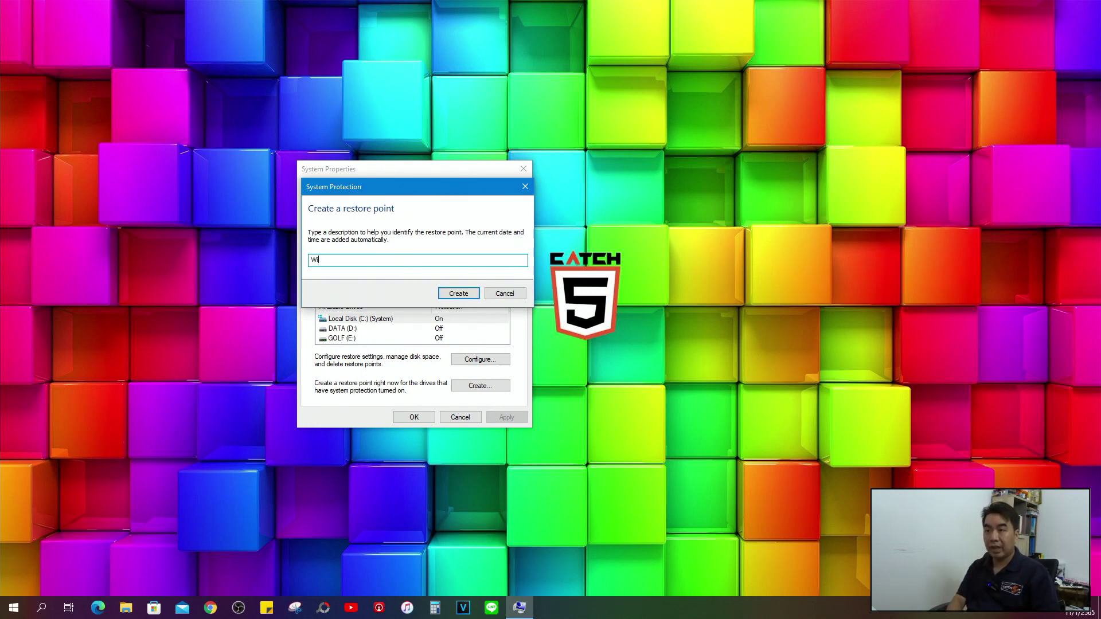
pyautogui.write('ndows 10_V1_')
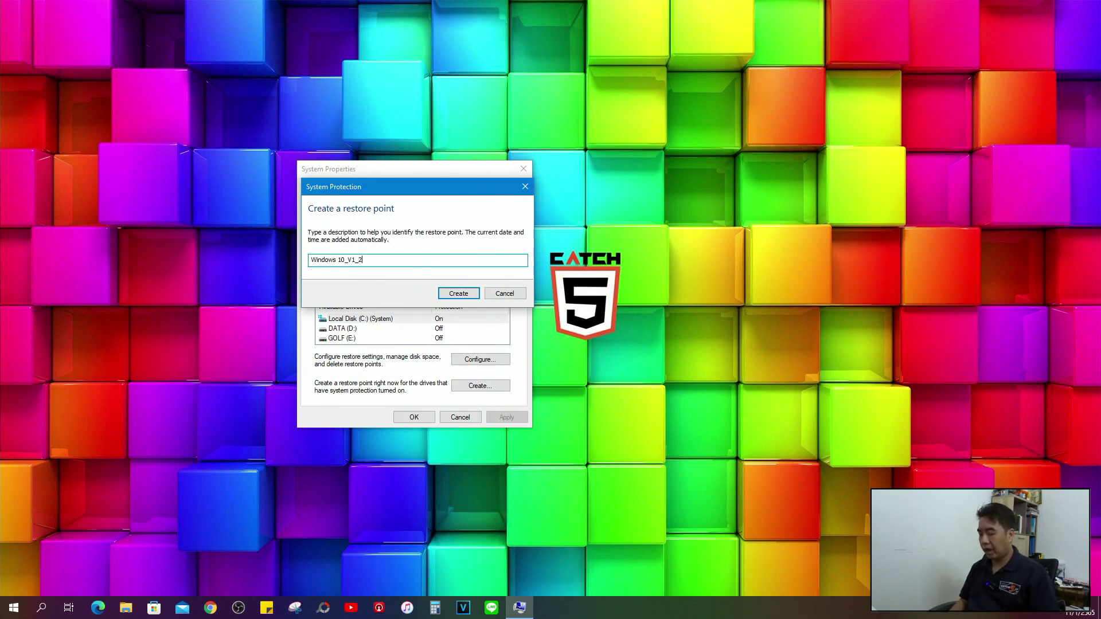
pyautogui.write('22_01')
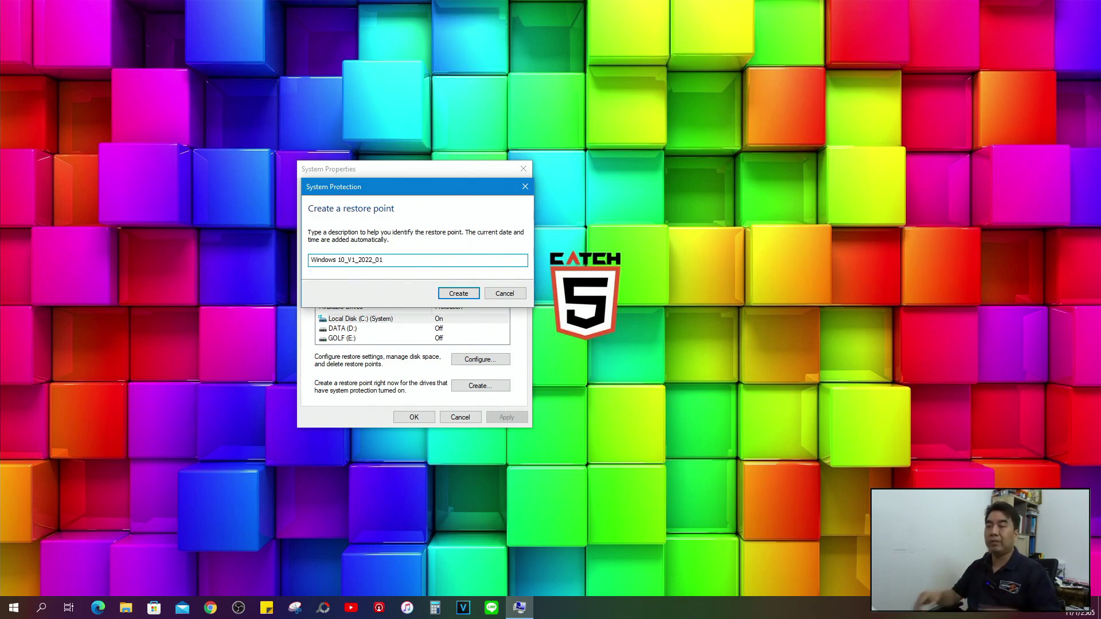
pyautogui.click(456, 296)
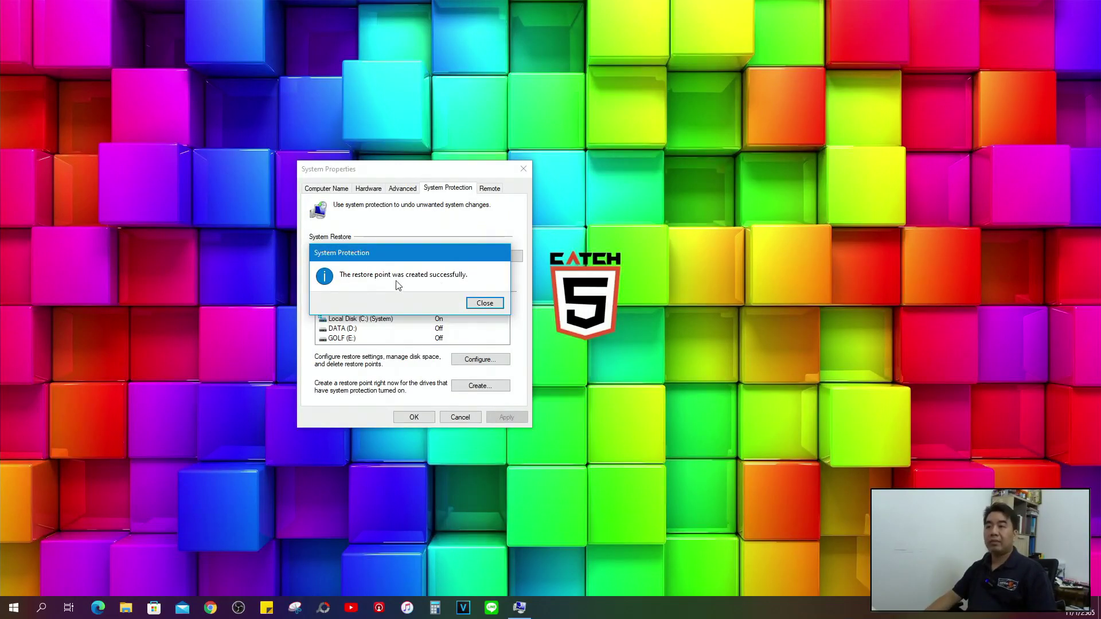
pyautogui.click(486, 302)
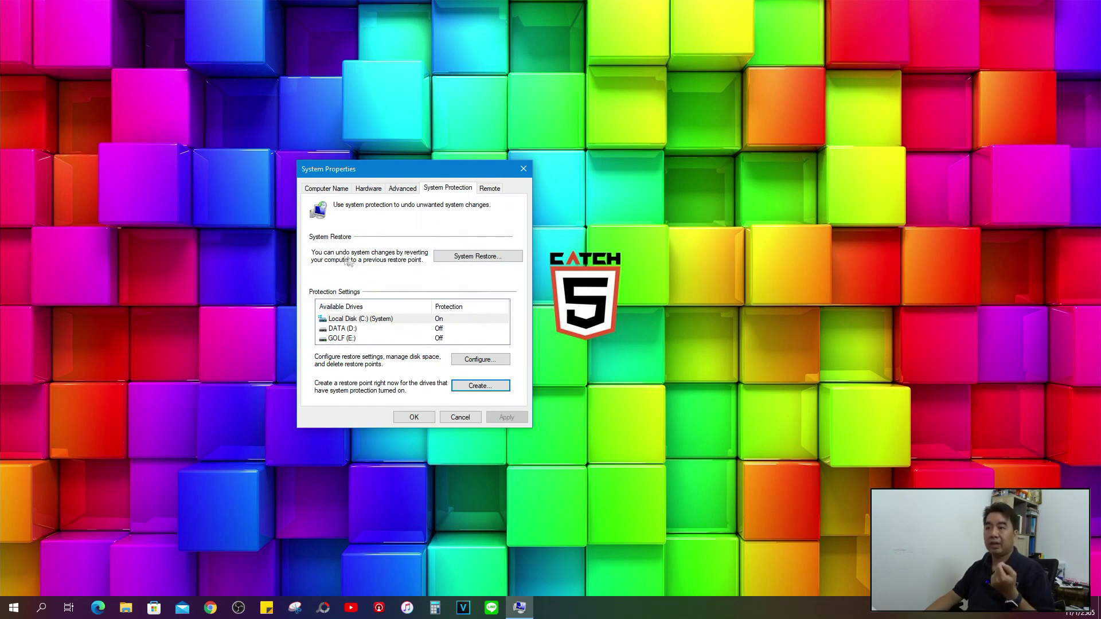
# Go through System Restore with the Undo System Restore option up to the final confirmation, and decline it.
pyautogui.click(466, 259)
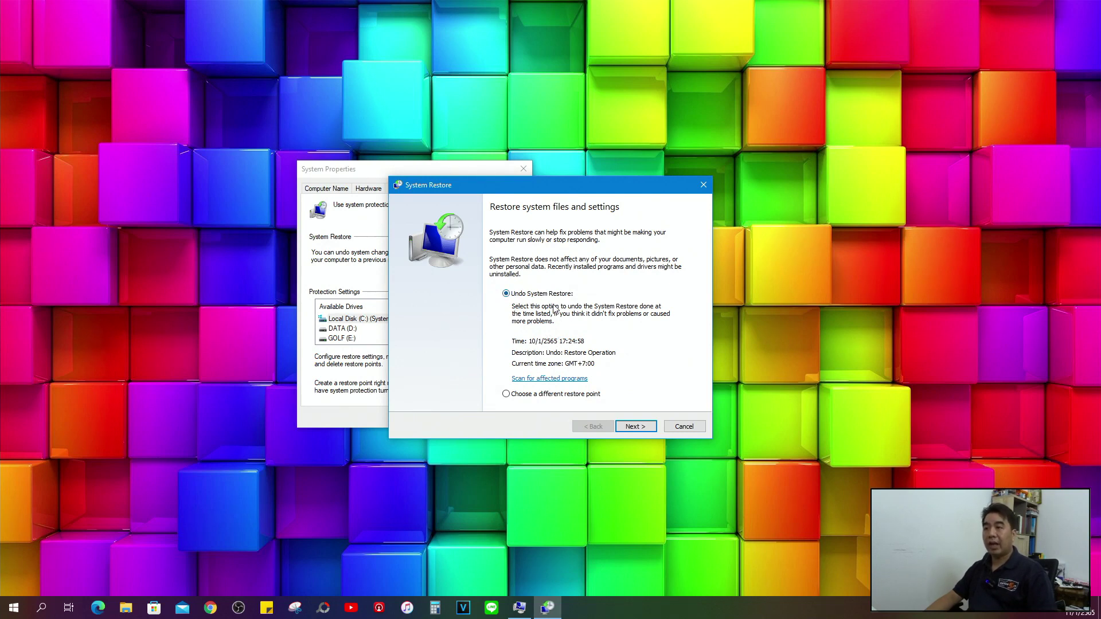
pyautogui.click(636, 427)
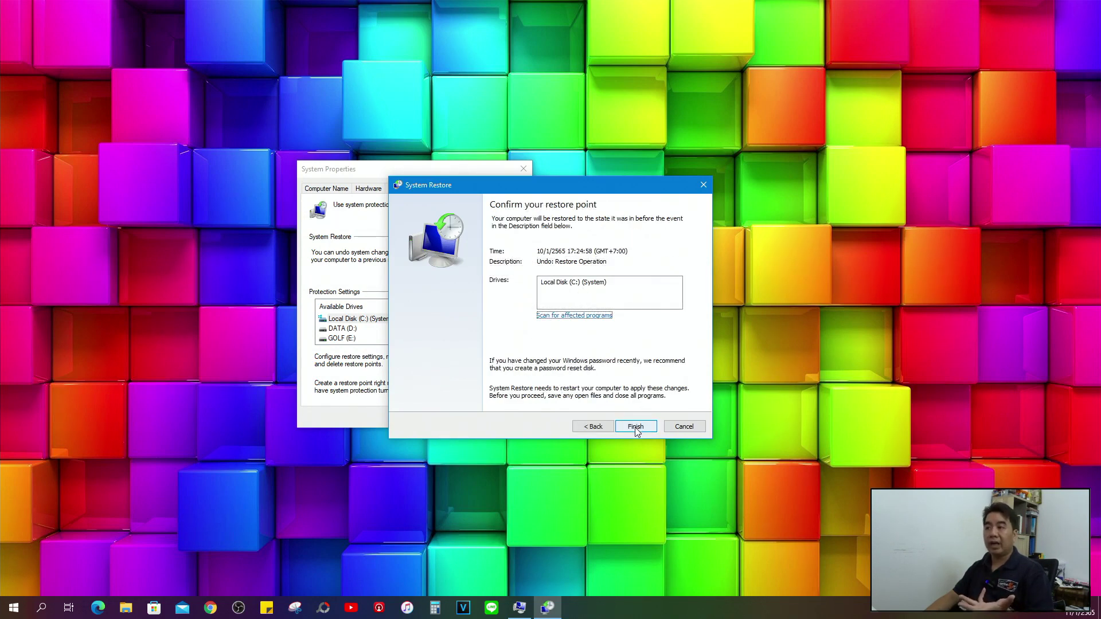
pyautogui.click(636, 428)
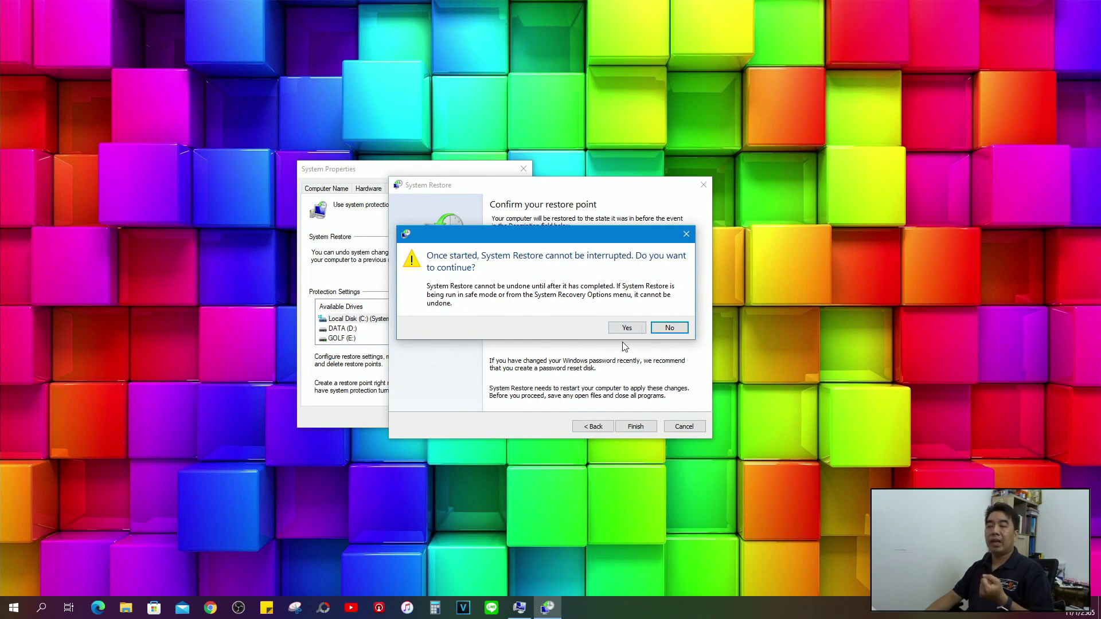
pyautogui.click(666, 328)
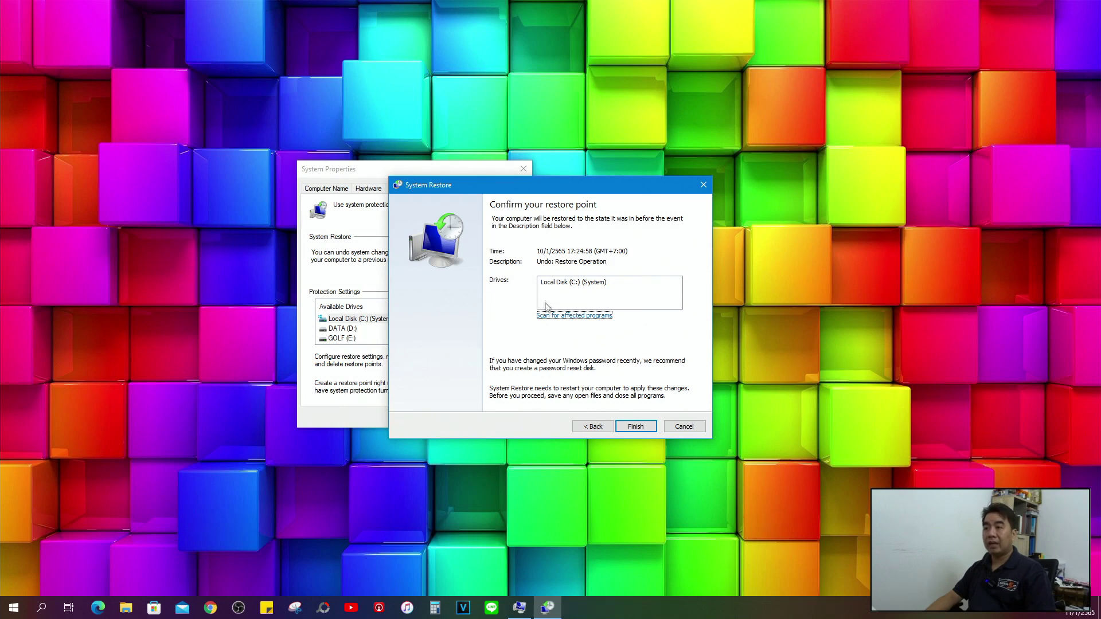
# Scan for programs affected by the restore operation, examine the programs and drivers marked for deletion, and close the report.
pyautogui.click(557, 320)
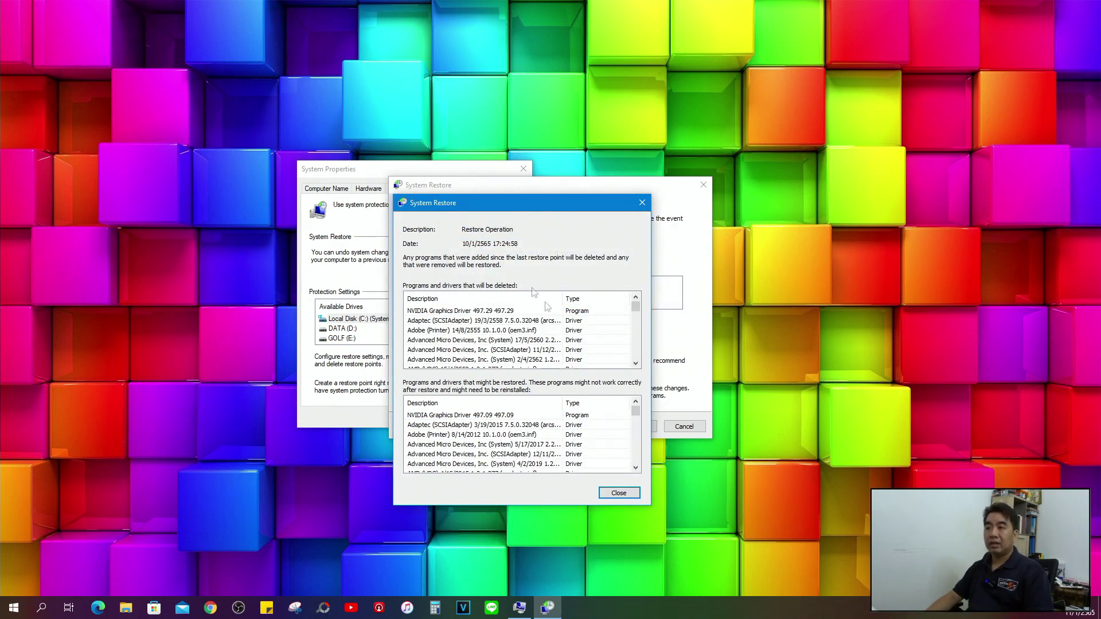
pyautogui.scroll(-1, 560, 343)
pyautogui.scroll(-5, 561, 343)
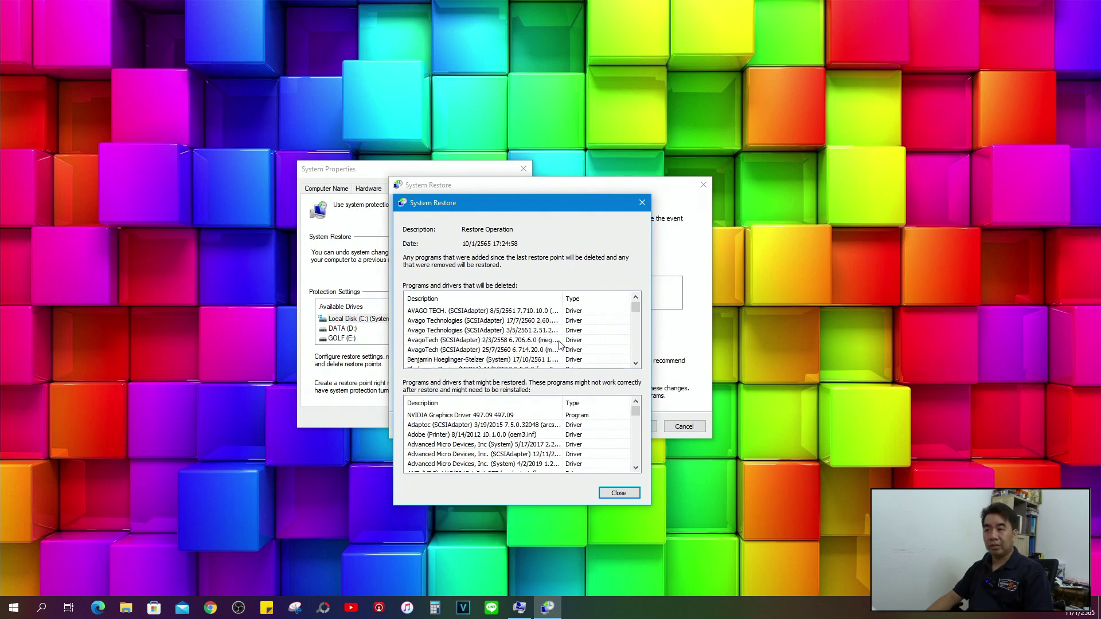
pyautogui.click(631, 493)
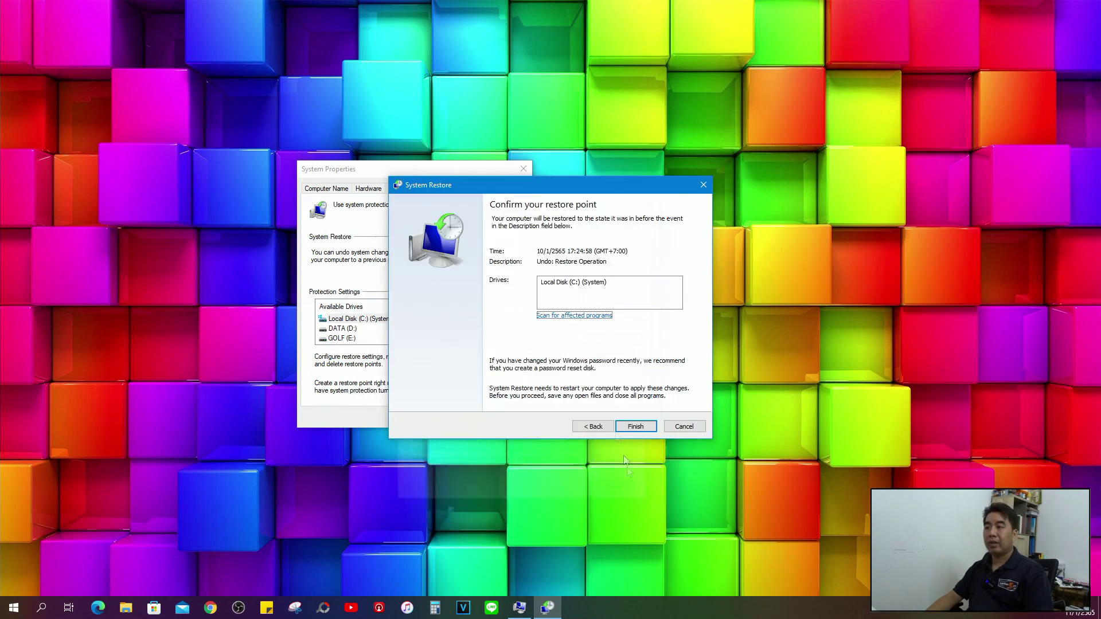
# Choose a different restore point, select Windows 10_2022_01, and exit System Restore and System Properties without restoring.
pyautogui.click(594, 427)
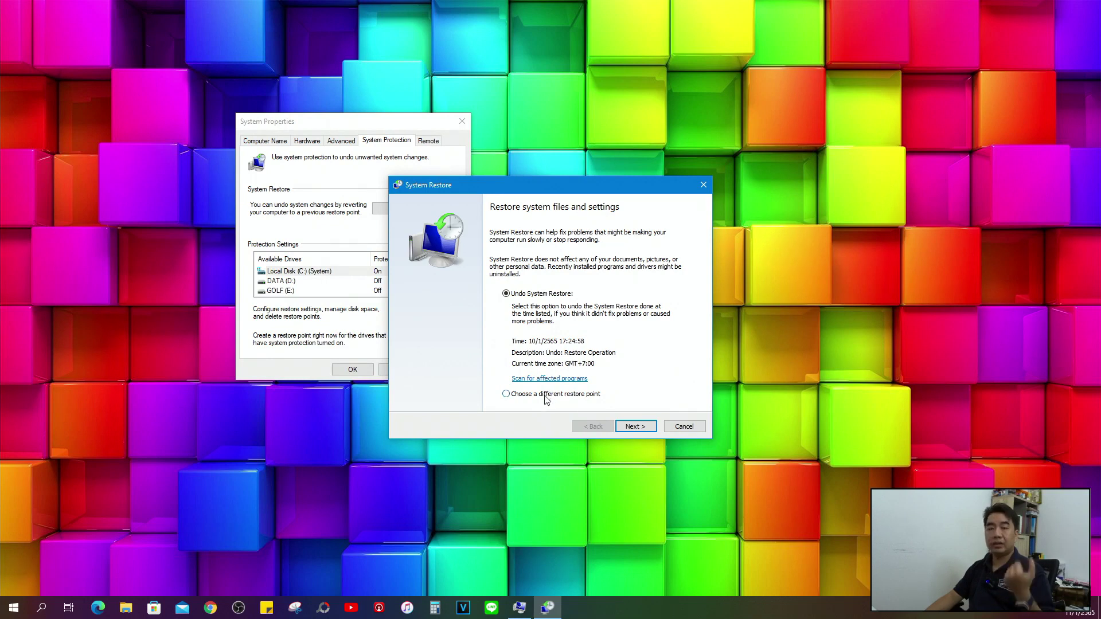
pyautogui.click(507, 395)
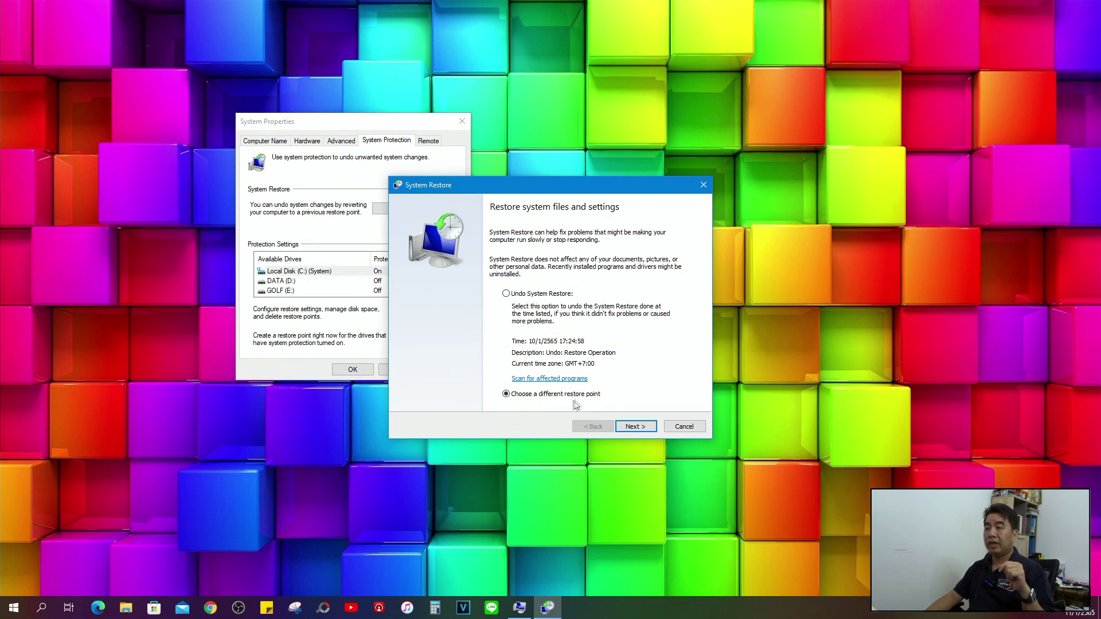
pyautogui.click(635, 427)
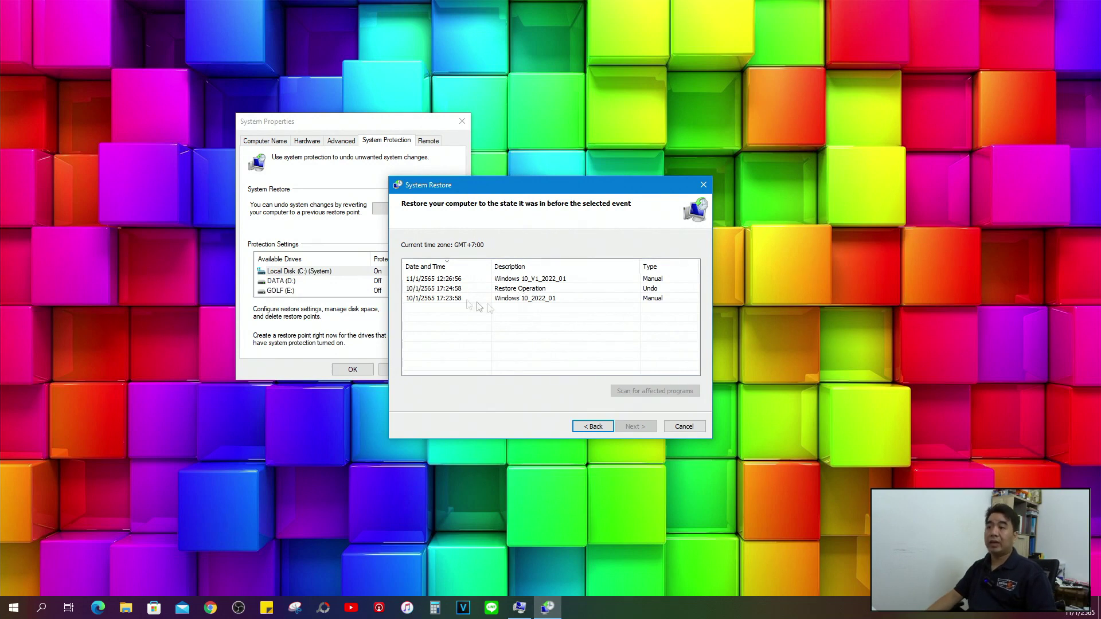
pyautogui.click(432, 300)
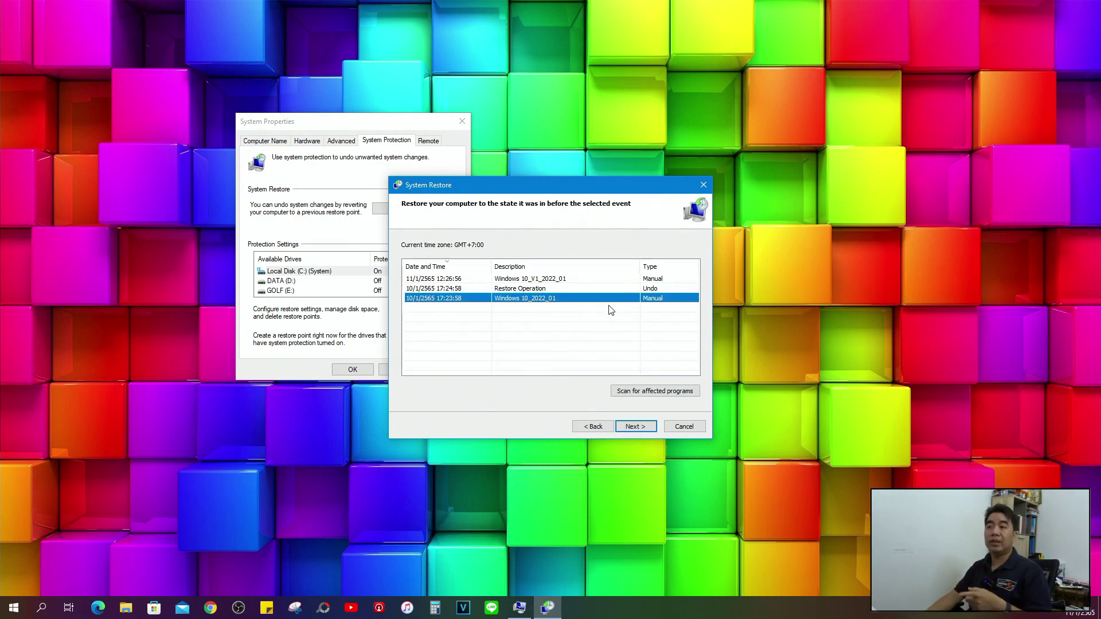
pyautogui.click(482, 277)
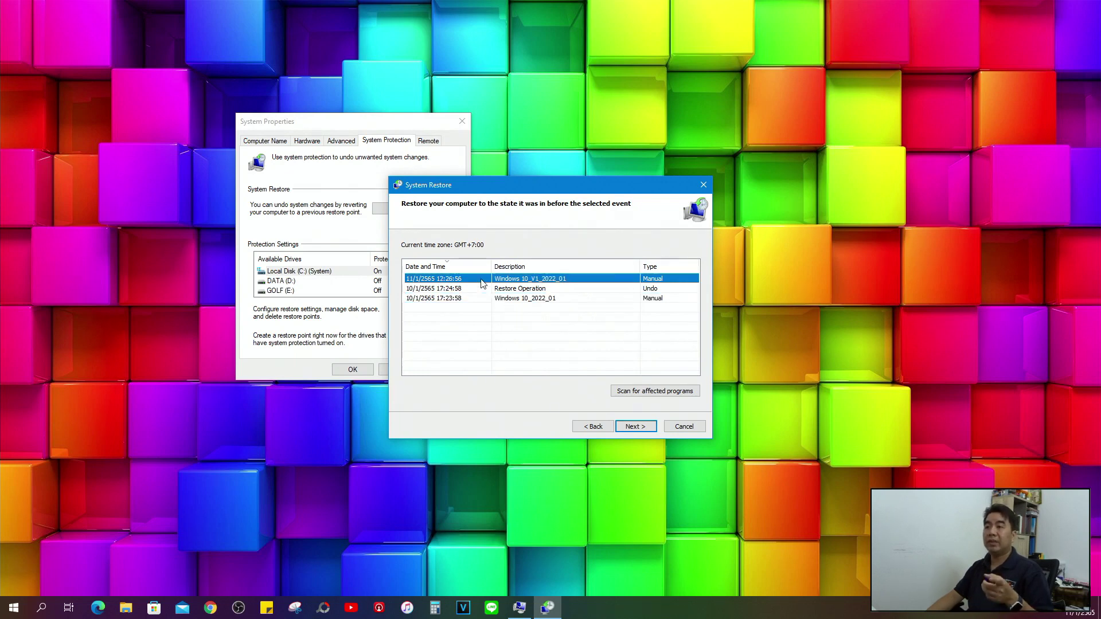
pyautogui.click(563, 312)
pyautogui.click(561, 300)
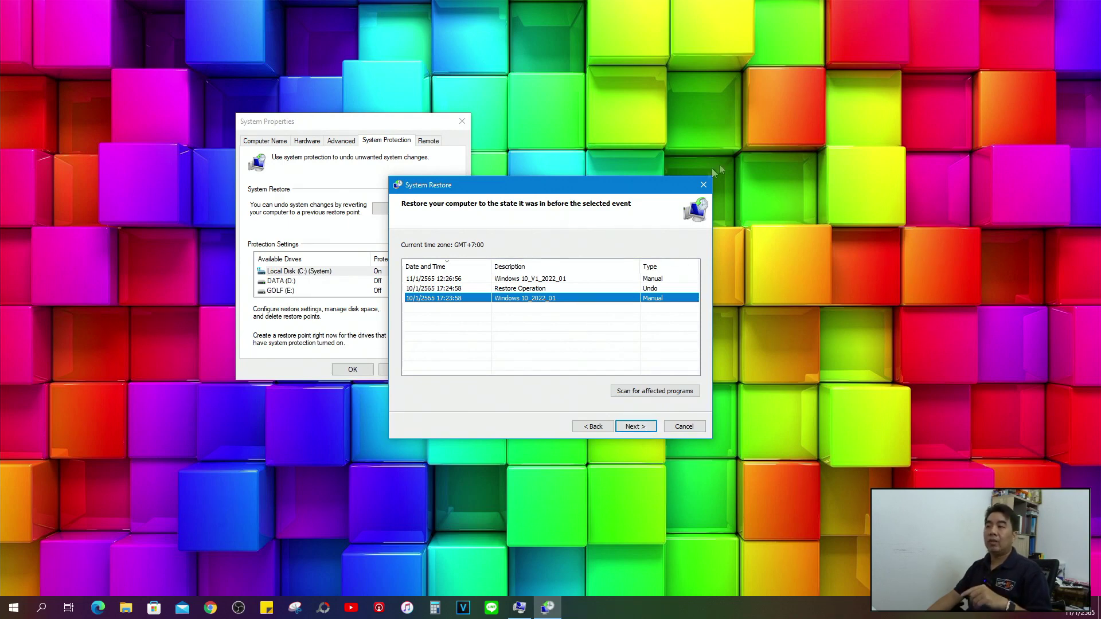
pyautogui.click(702, 186)
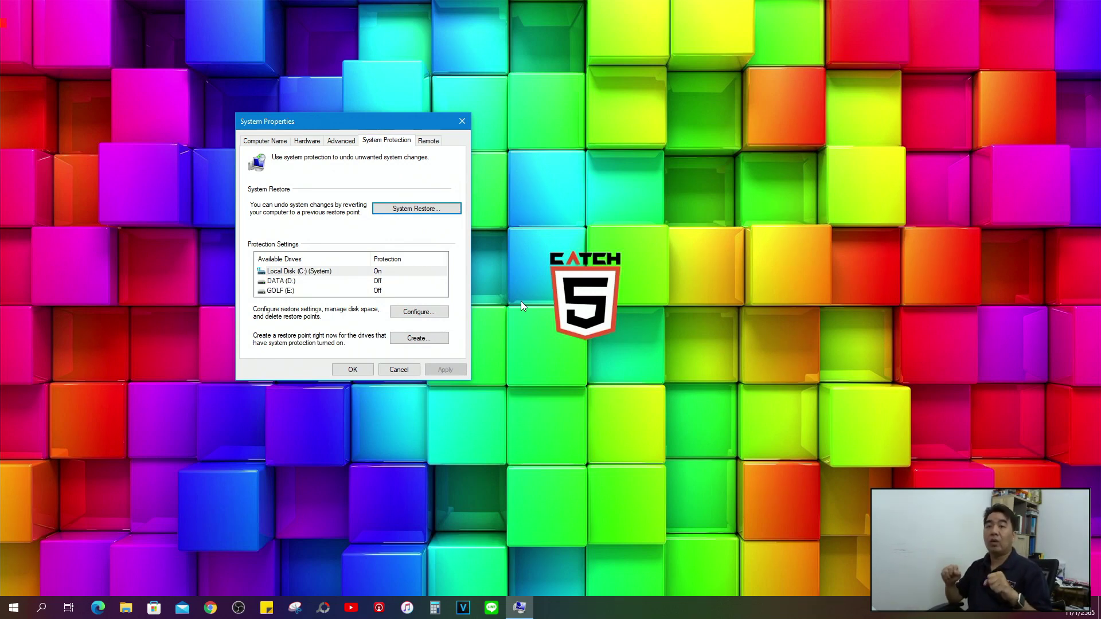
pyautogui.click(409, 372)
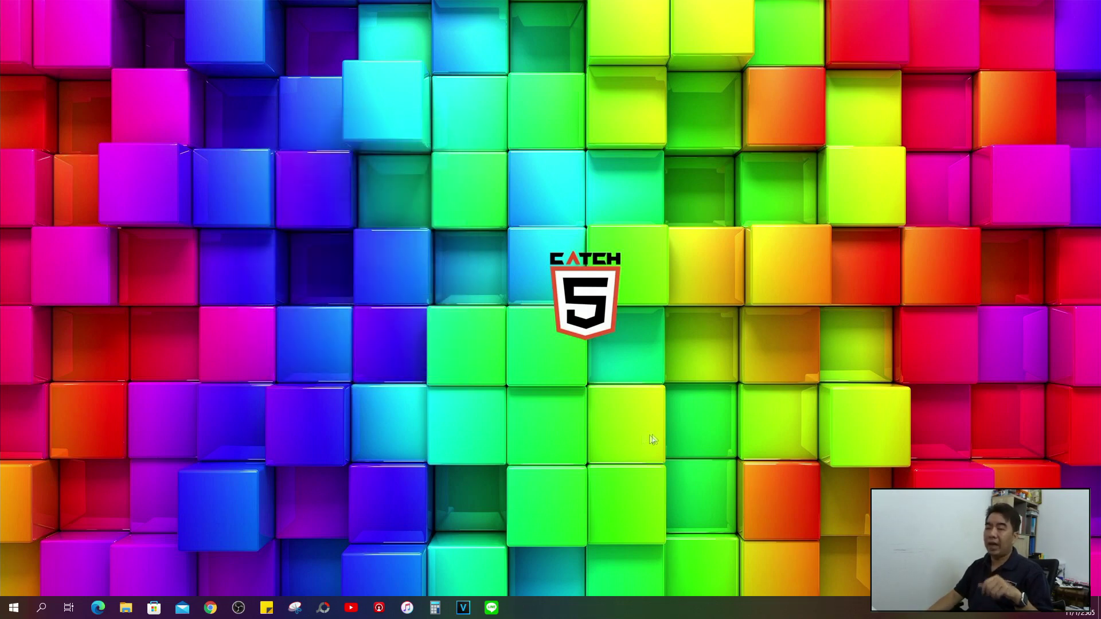